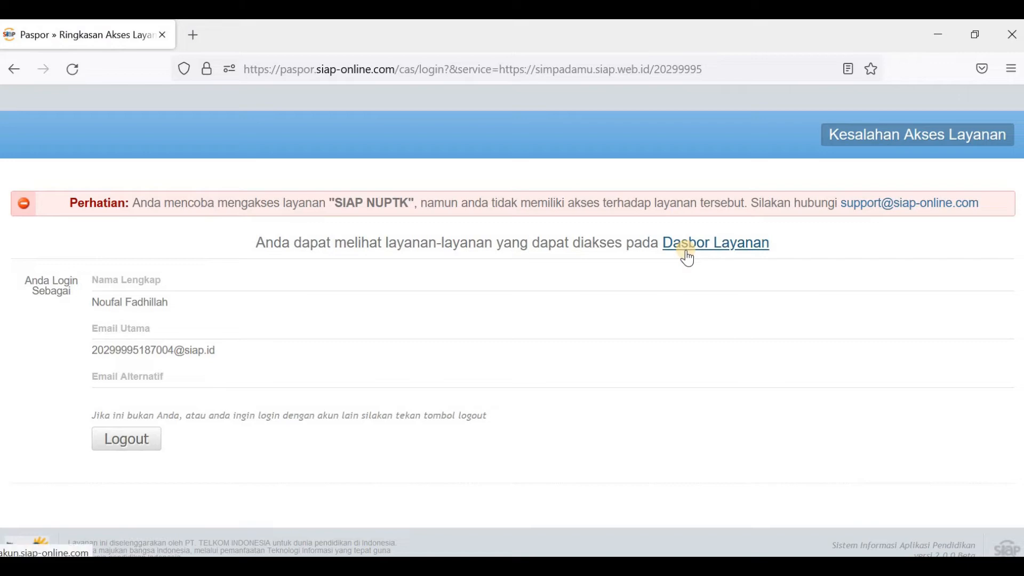
Step: Open the PTK service under Layanan SIMPATIKA from the Dasbor Layanan and dismiss the Verval Ijazah notification
{"action": "left_click", "coordinate": [686, 255]}
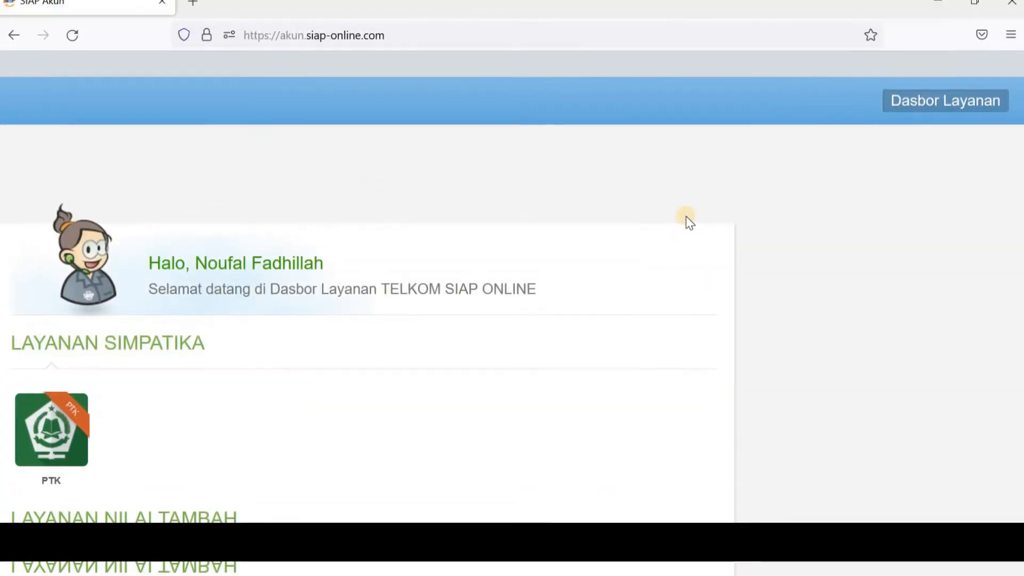
{"action": "scroll", "coordinate": [193, 289], "scroll_direction": "down", "scroll_amount": 3}
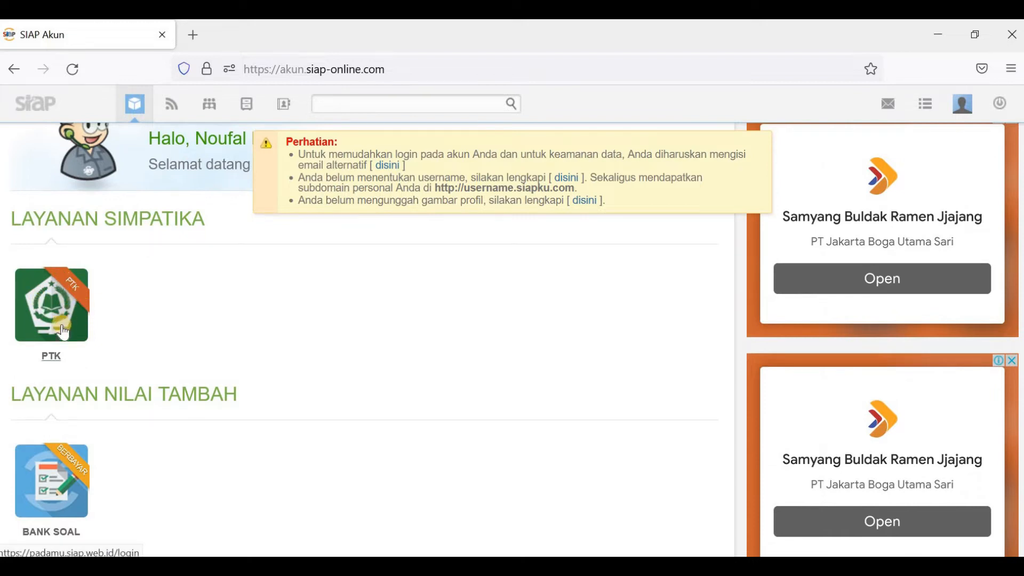
{"action": "left_click", "coordinate": [54, 352]}
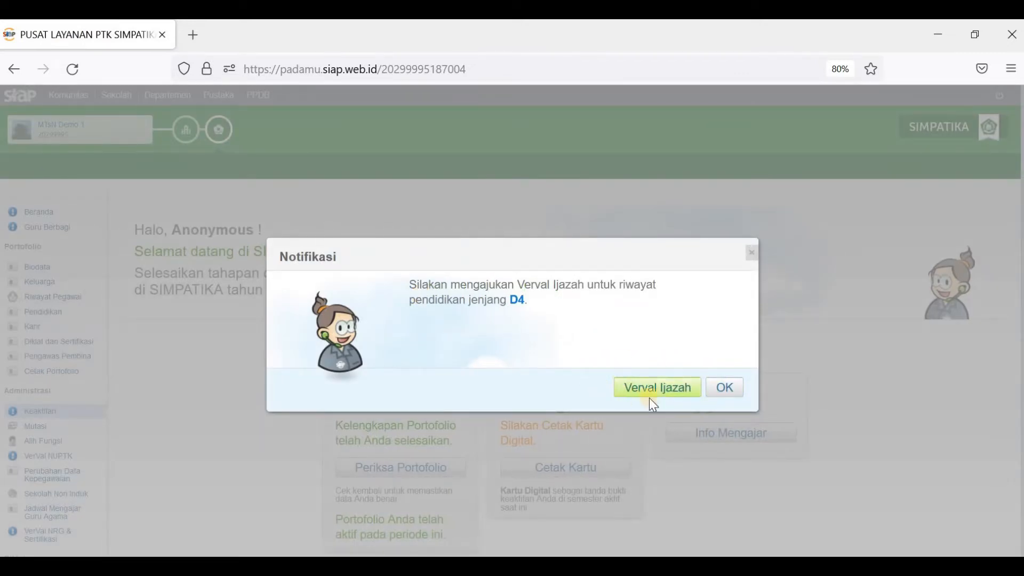
{"action": "left_click", "coordinate": [723, 388]}
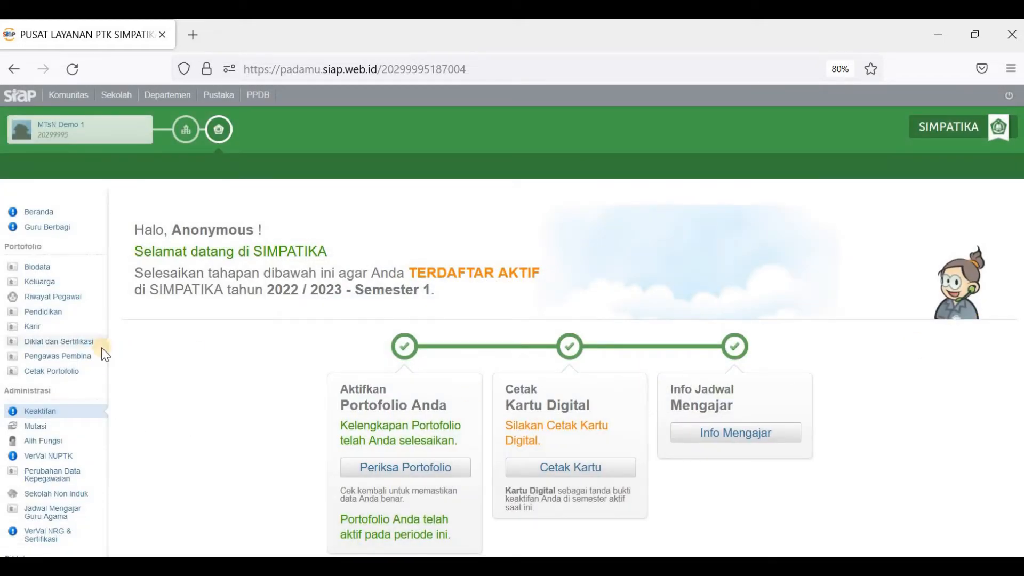
Step: Open the Verval Ijazah page within Perubahan Data Kepegawaian
{"action": "scroll", "coordinate": [104, 352], "scroll_direction": "down", "scroll_amount": 3}
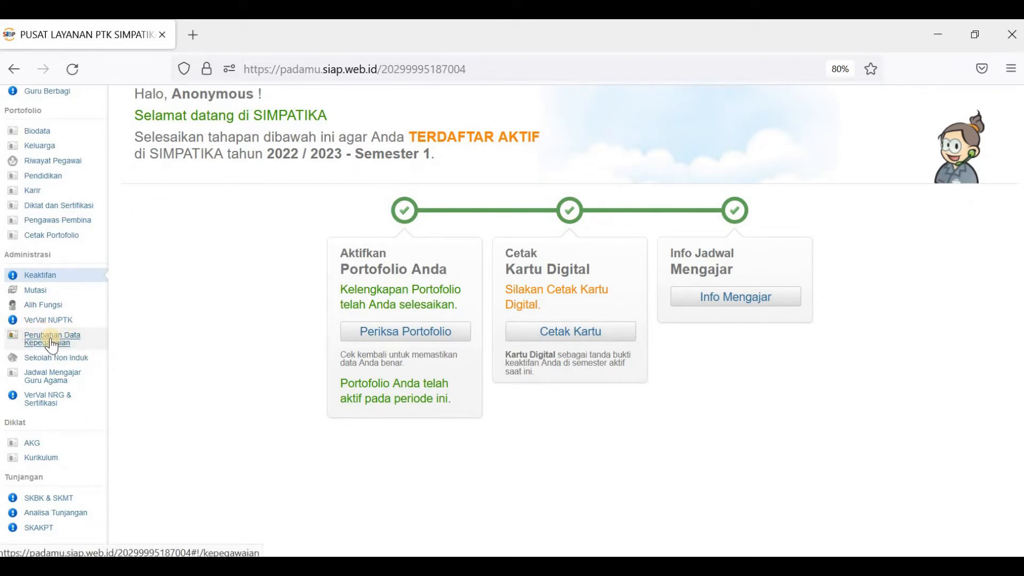
{"action": "left_click", "coordinate": [52, 341]}
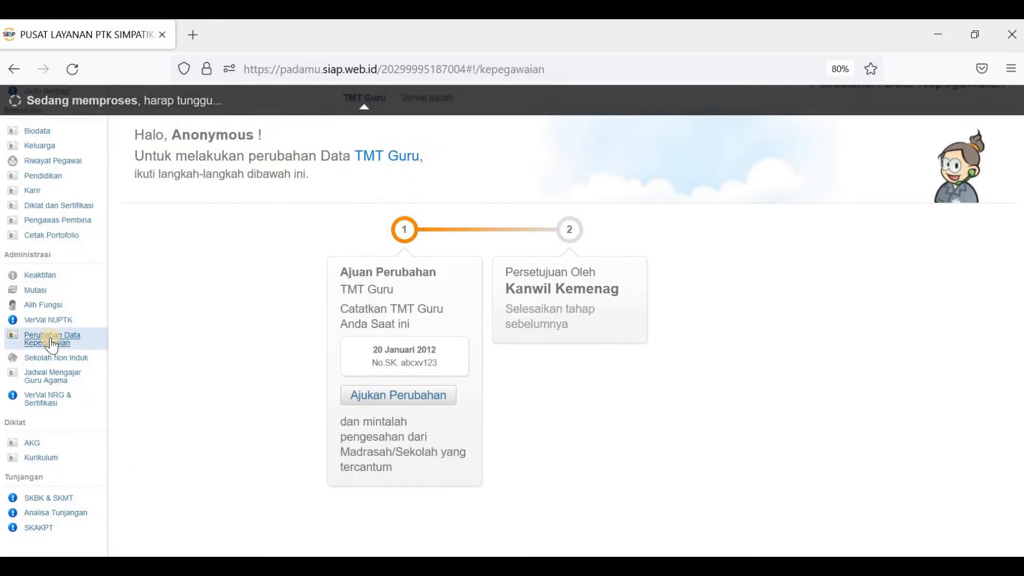
{"action": "scroll", "coordinate": [432, 308], "scroll_direction": "up", "scroll_amount": 3}
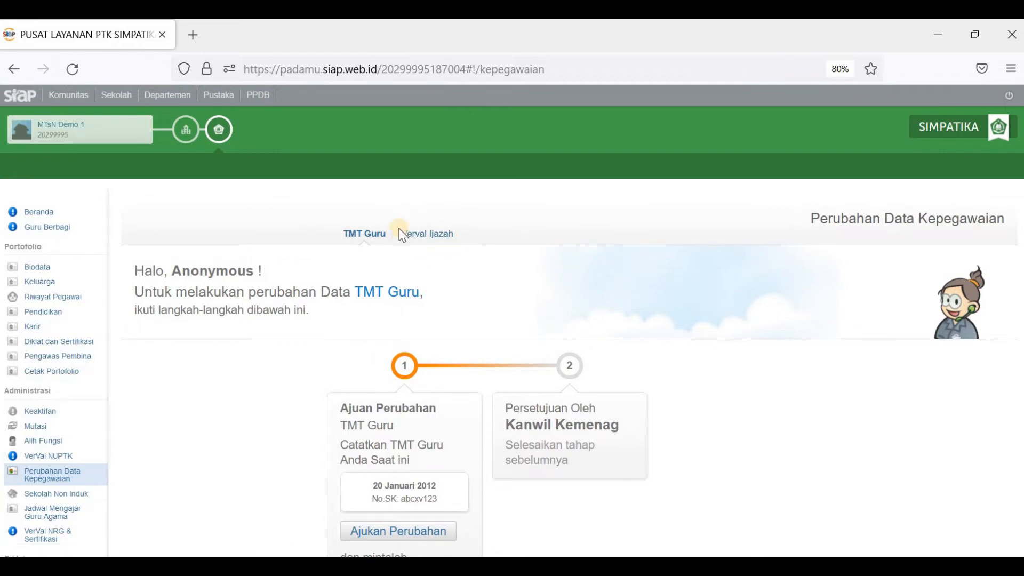
{"action": "left_click", "coordinate": [427, 238]}
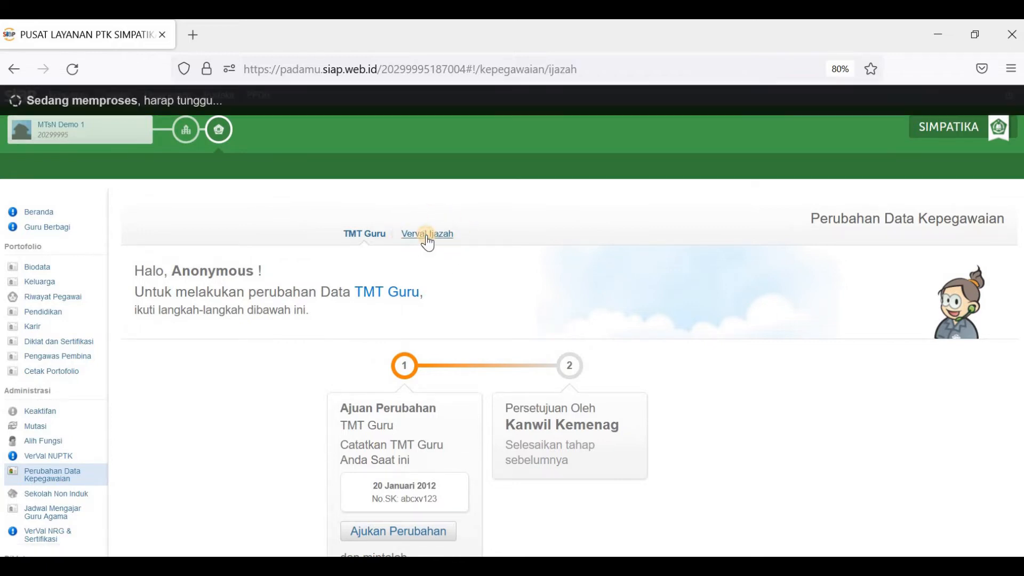
Step: View the details of the current education history in the Ajuan Verval section, and close them
{"action": "scroll", "coordinate": [433, 245], "scroll_direction": "down", "scroll_amount": 3}
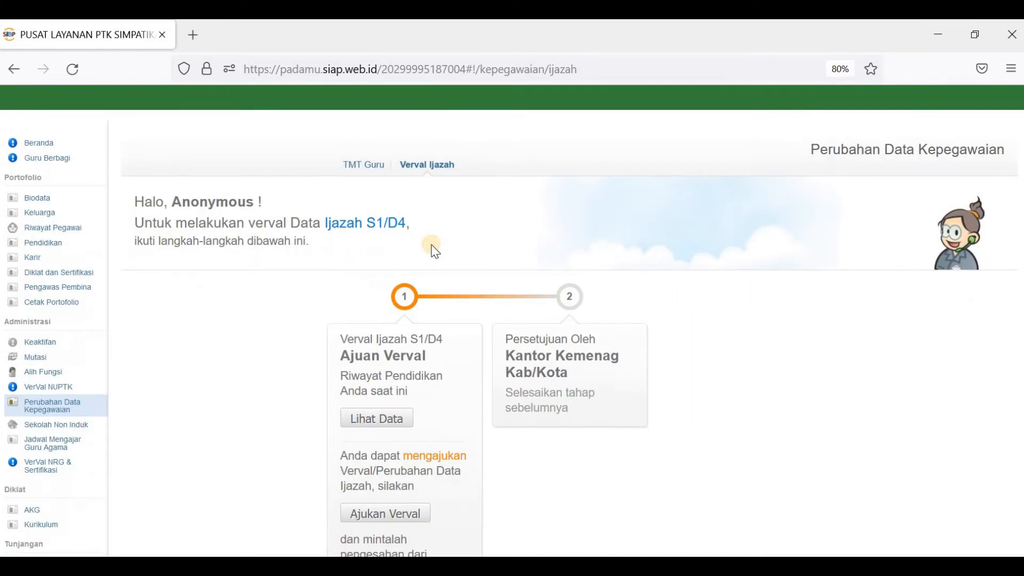
{"action": "scroll", "coordinate": [433, 245], "scroll_direction": "down", "scroll_amount": 1}
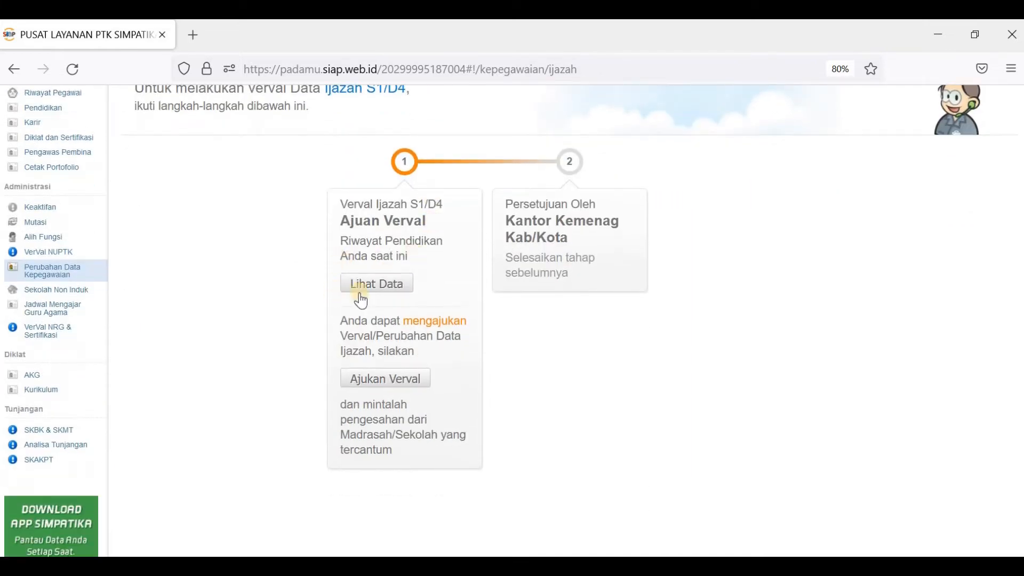
{"action": "left_click", "coordinate": [373, 287]}
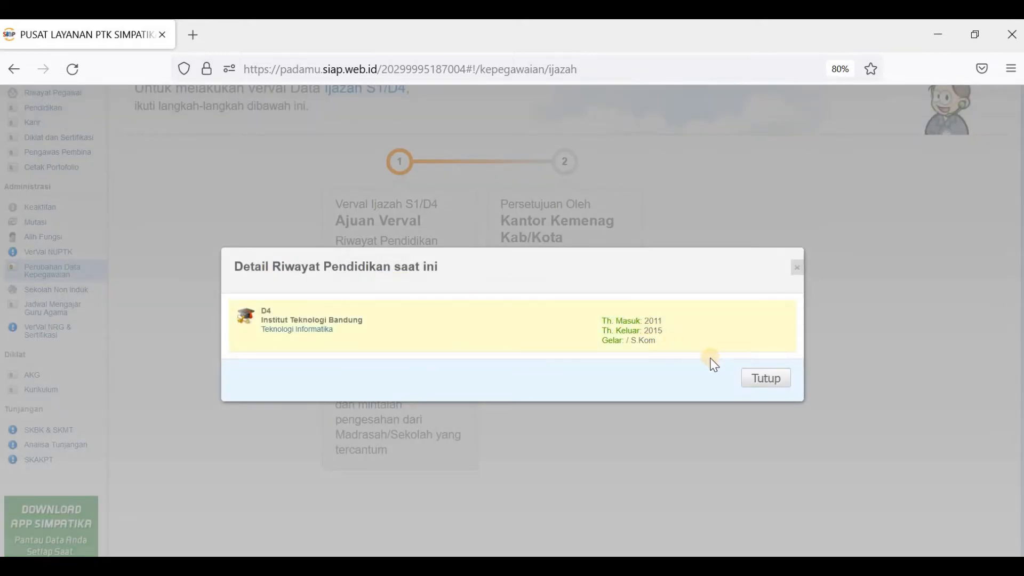
{"action": "left_click", "coordinate": [776, 384]}
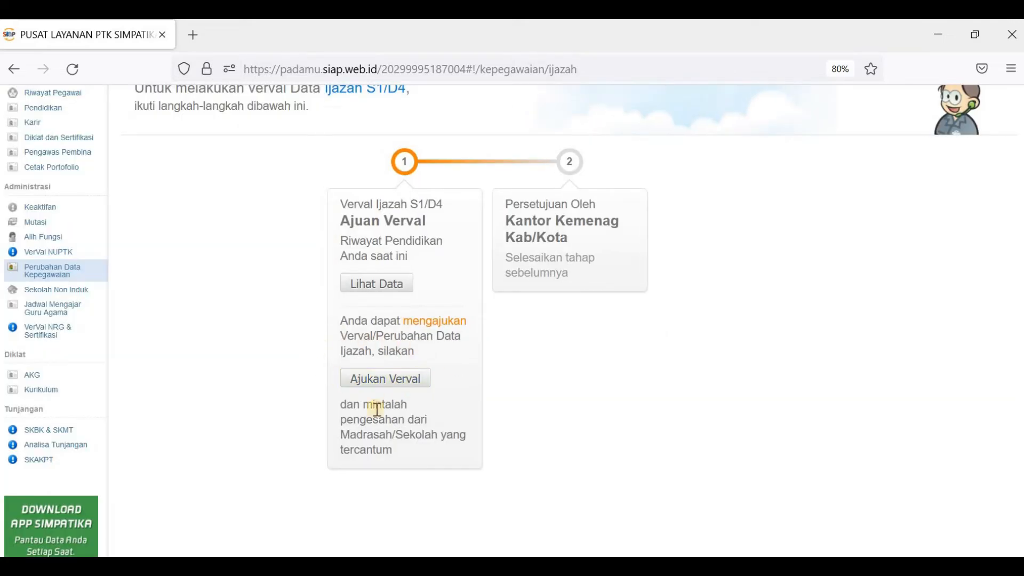
Step: Start a diploma verification request with a new education record, searching "universitas pen" and choosing Universitas Pendidikan Indonesia as the university
{"action": "left_click", "coordinate": [386, 385]}
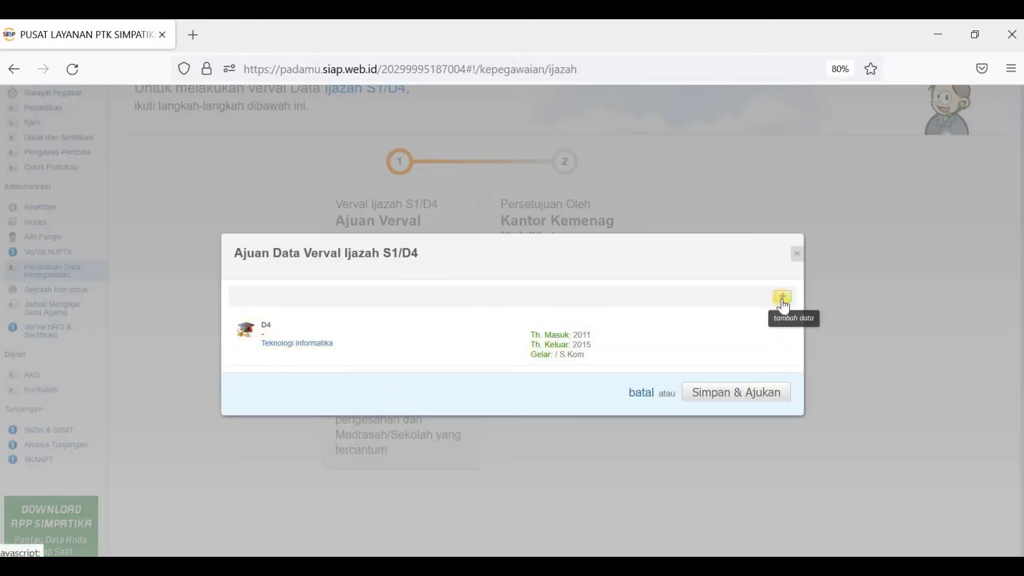
{"action": "left_click", "coordinate": [783, 299]}
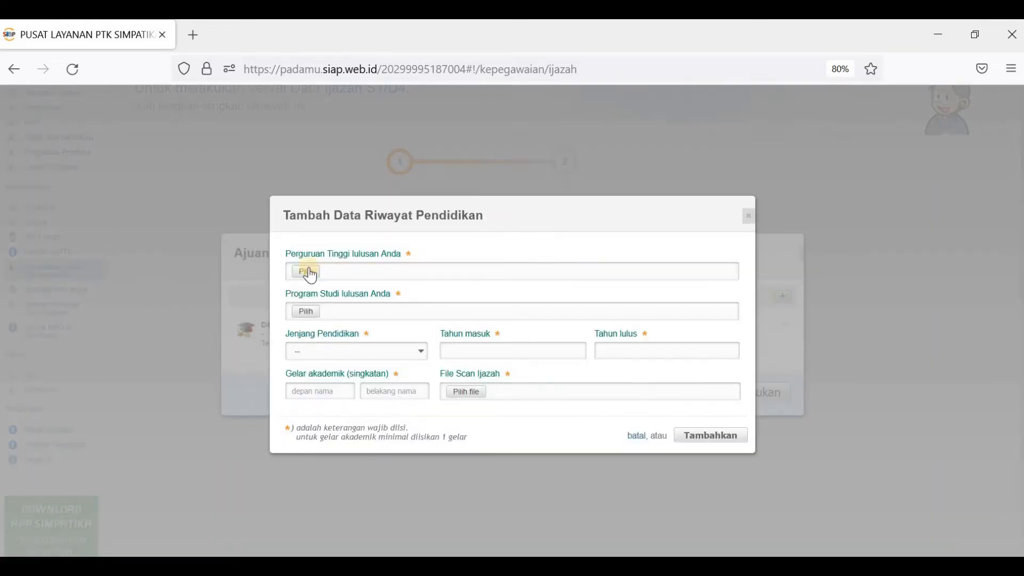
{"action": "left_click", "coordinate": [307, 272]}
{"action": "left_click", "coordinate": [639, 247]}
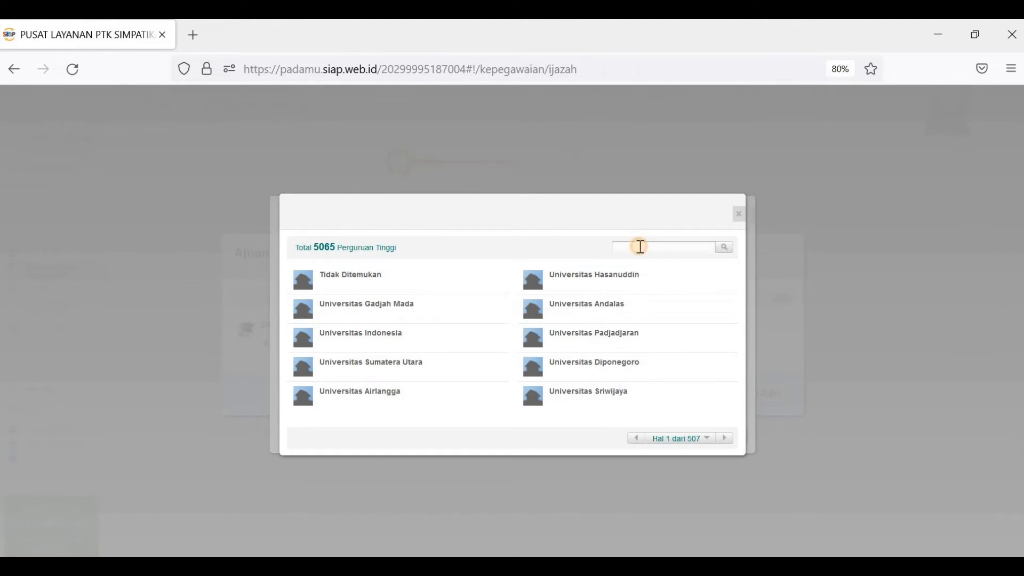
{"action": "type", "text": "universitas pen"}
{"action": "key", "text": "Return"}
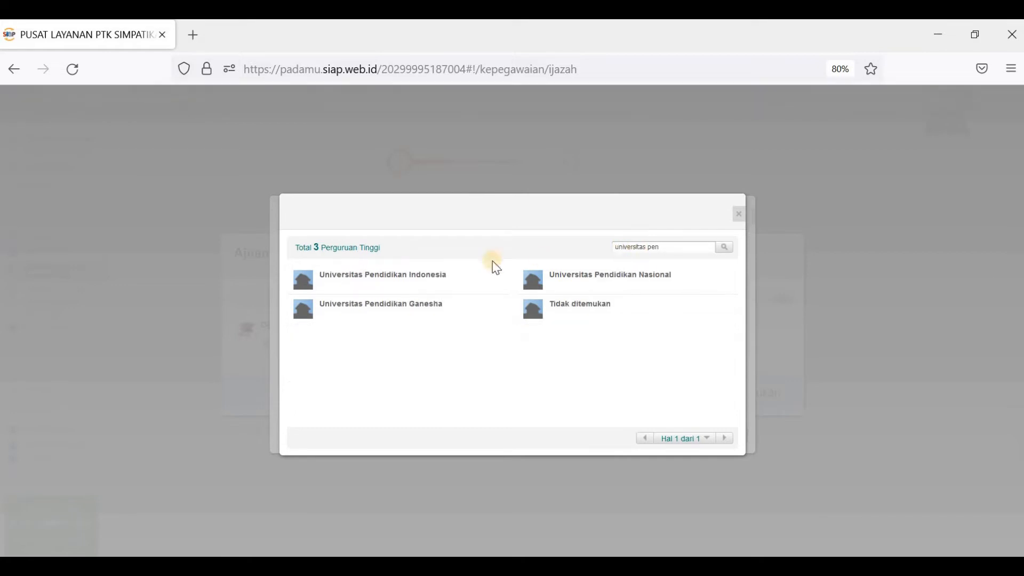
{"action": "left_click", "coordinate": [440, 279]}
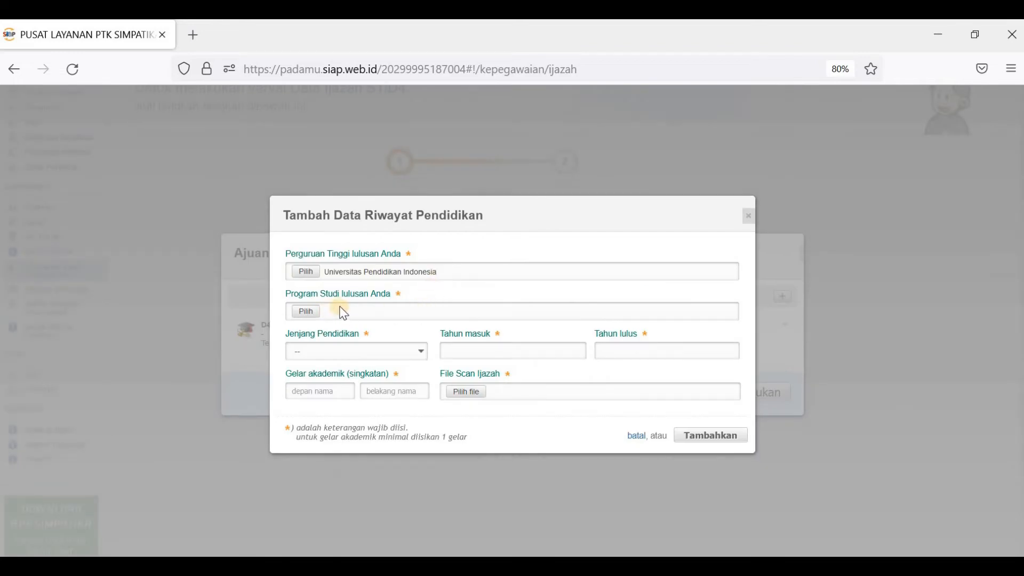
Step: Search the study programs for "hukum" and choose Ilmu Hukum as the graduate's program
{"action": "left_click", "coordinate": [317, 312]}
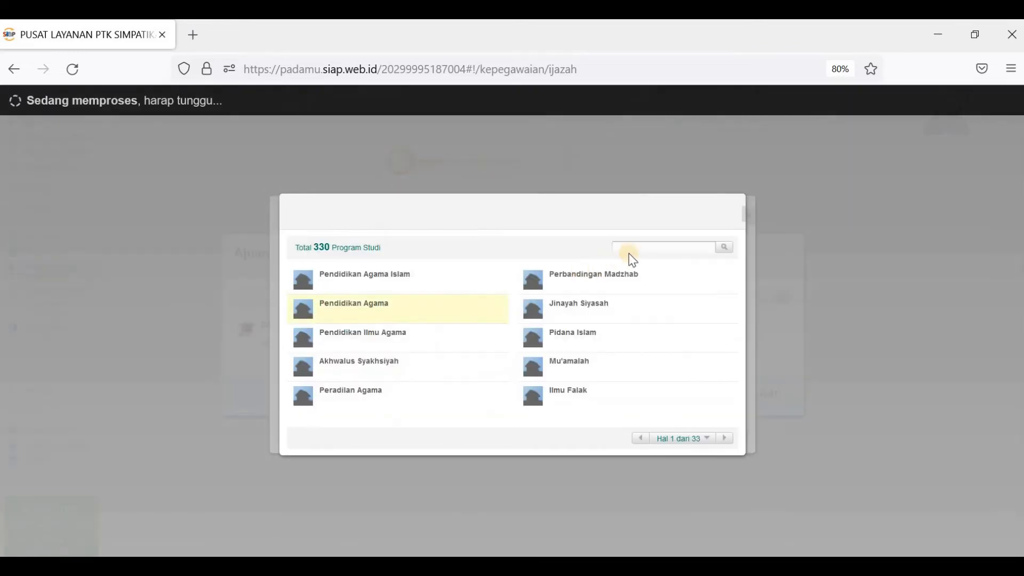
{"action": "left_click", "coordinate": [635, 247]}
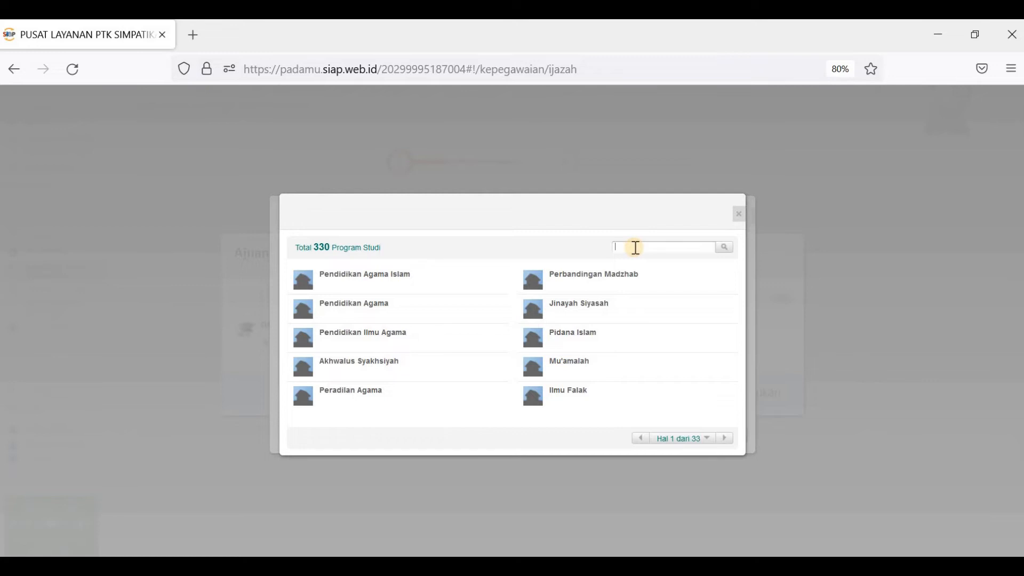
{"action": "type", "text": "hukum"}
{"action": "key", "text": "Return"}
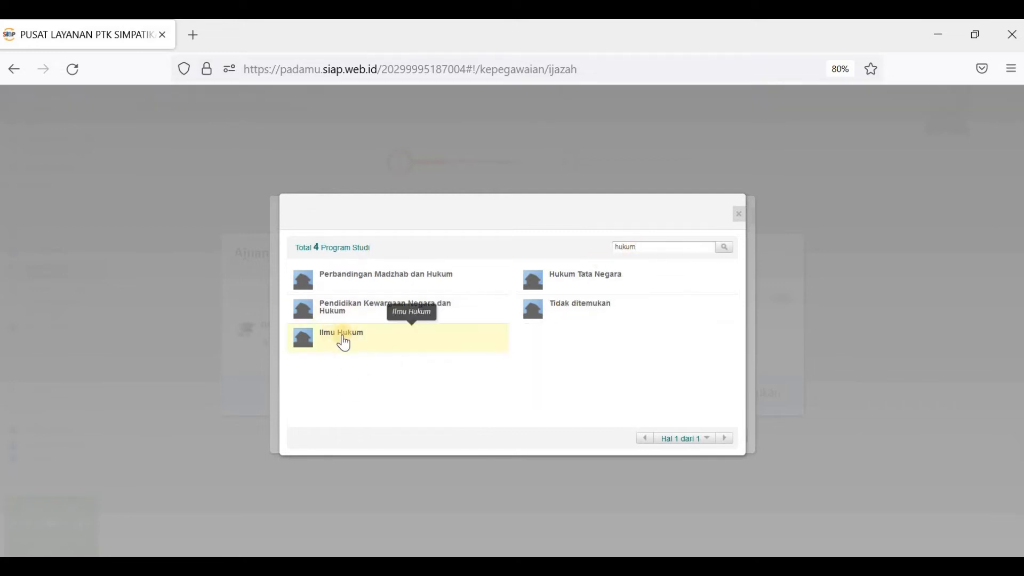
{"action": "left_click", "coordinate": [341, 336]}
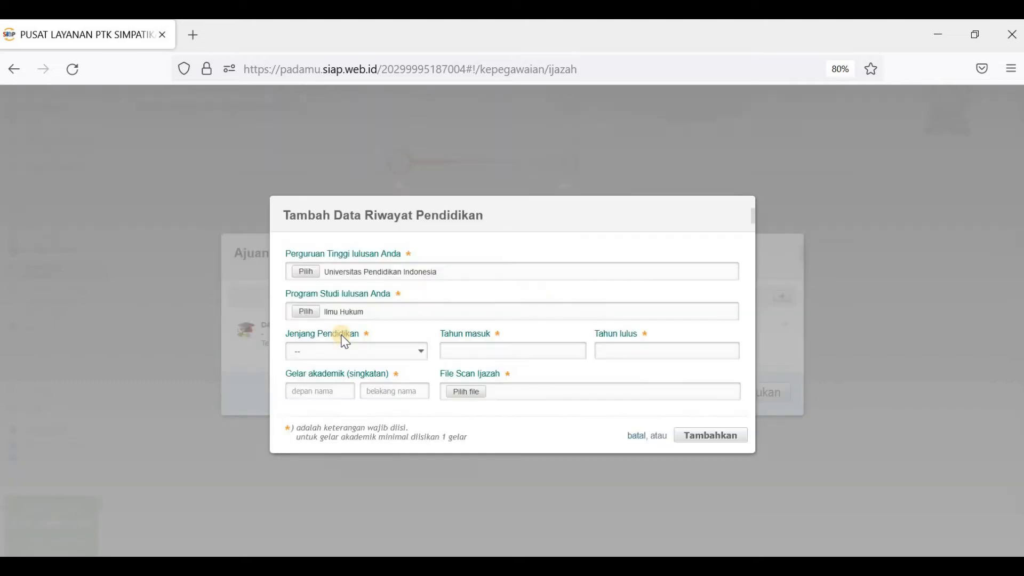
Step: Set the education level to S1, entry year 2006, graduation year 2020 and the academic title after the name to S.H
{"action": "left_click", "coordinate": [344, 355]}
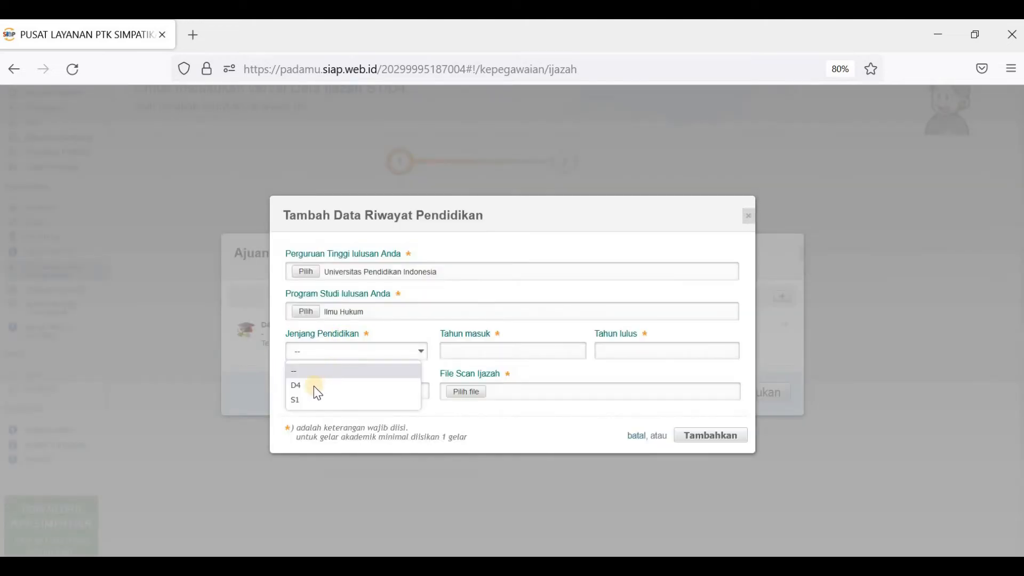
{"action": "left_click", "coordinate": [344, 399]}
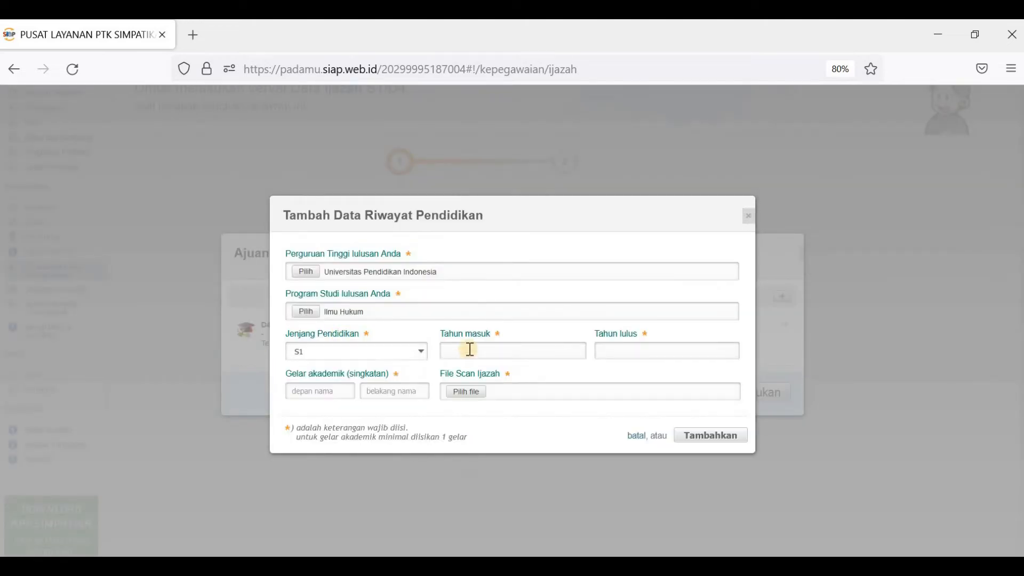
{"action": "left_click", "coordinate": [470, 350]}
{"action": "type", "text": "2006"}
{"action": "left_click", "coordinate": [612, 349]}
{"action": "type", "text": "2020"}
{"action": "left_click", "coordinate": [399, 392]}
{"action": "type", "text": "S.H"}
Step: Try to attach the file IJZAH UI from the Desktop as the diploma scan
{"action": "left_click", "coordinate": [461, 395]}
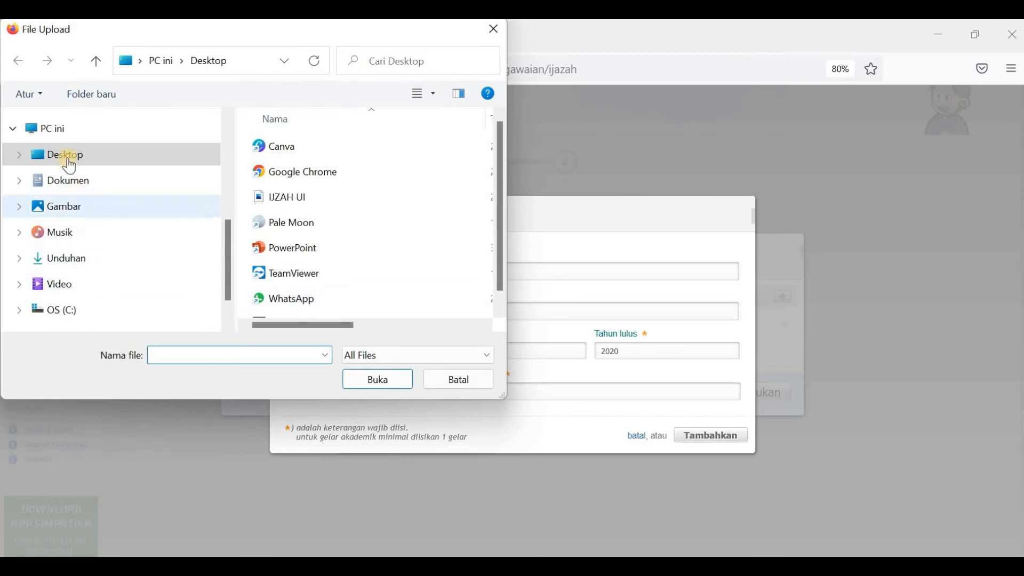
{"action": "double_click", "coordinate": [289, 197]}
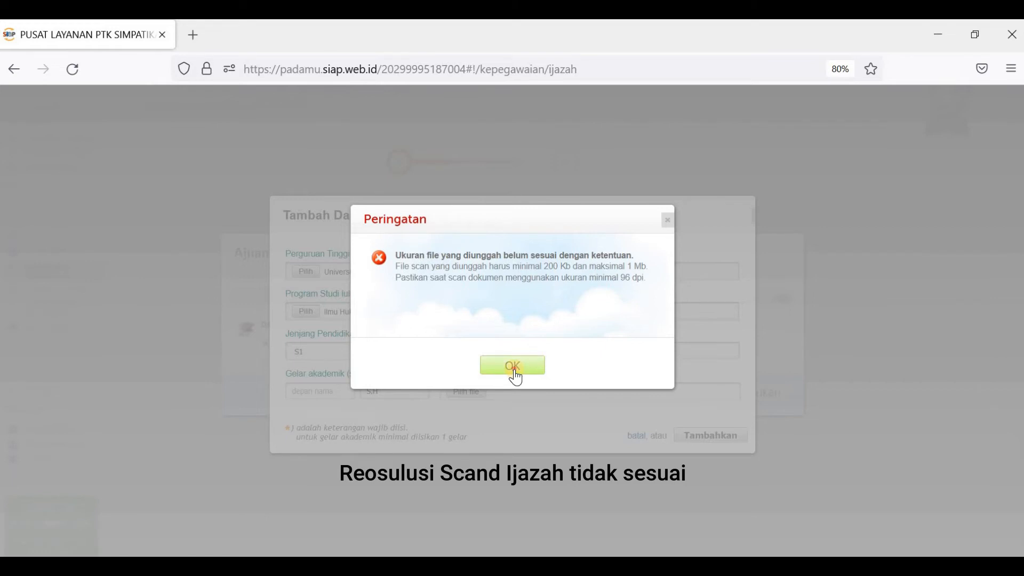
{"action": "left_click", "coordinate": [513, 367]}
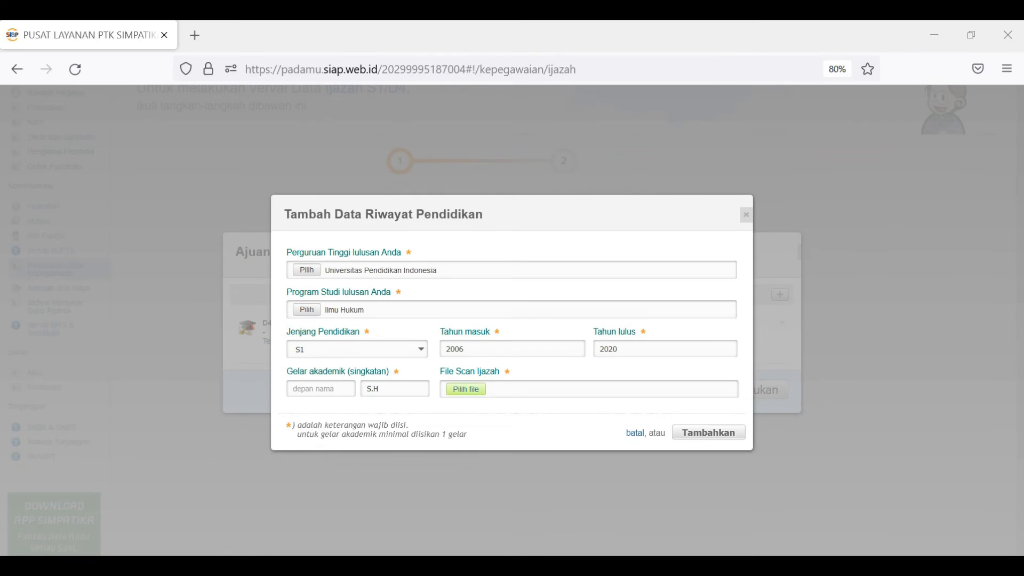
Step: Check the file size of IJZAH UP on the Desktop and attach it as the diploma scan
{"action": "left_click", "coordinate": [466, 389]}
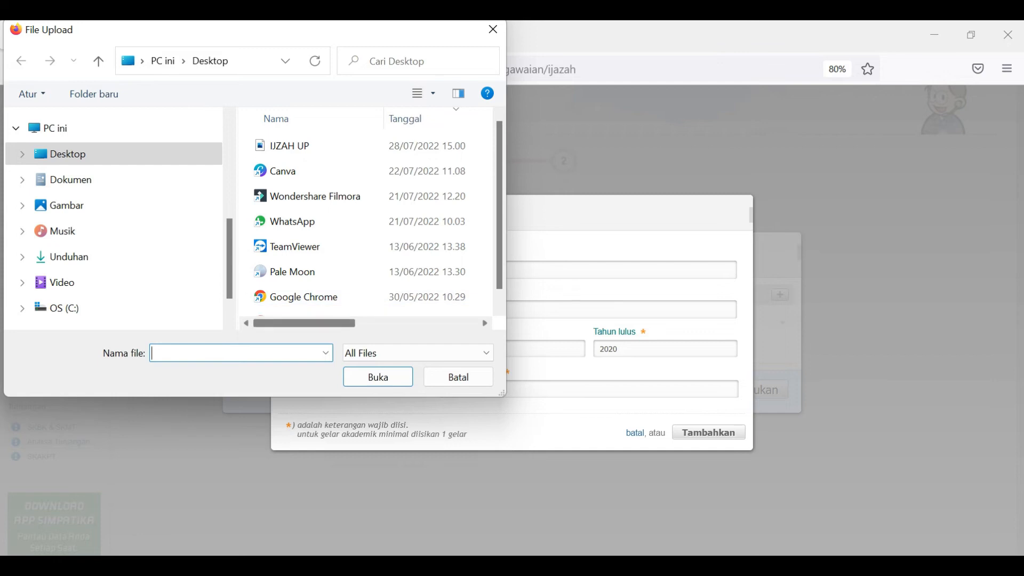
{"action": "left_click_drag", "start_coordinate": [308, 323], "coordinate": [430, 323]}
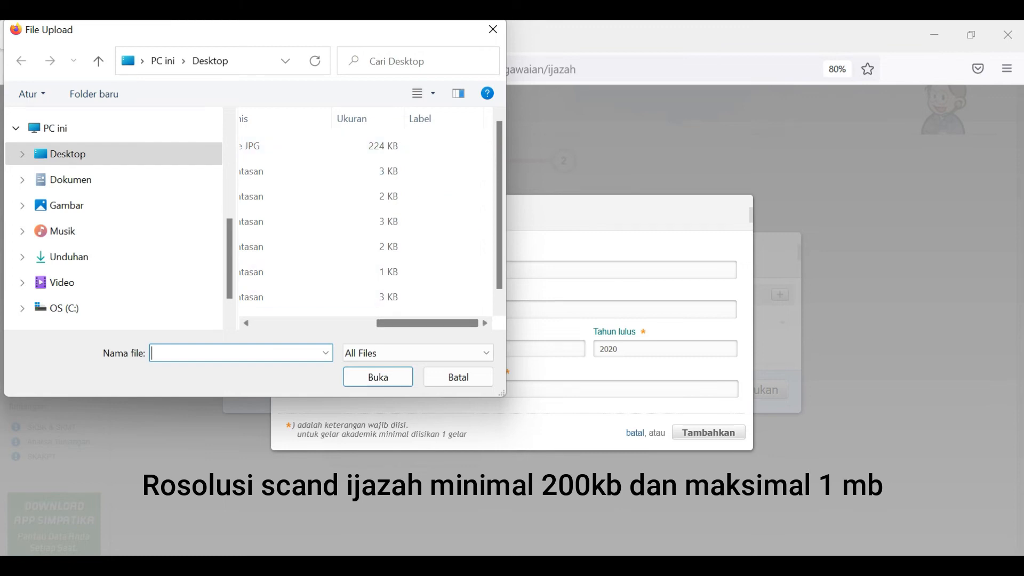
{"action": "left_click_drag", "start_coordinate": [427, 323], "coordinate": [323, 323]}
{"action": "double_click", "coordinate": [288, 145]}
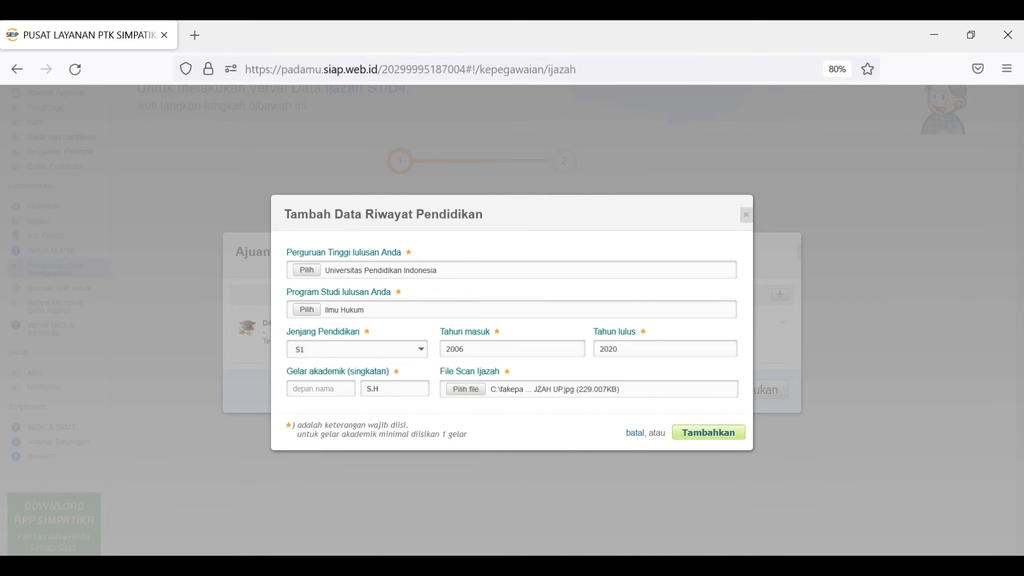
Step: Add the completed S1 education record to the request, and save and submit the diploma verification
{"action": "left_click", "coordinate": [708, 432]}
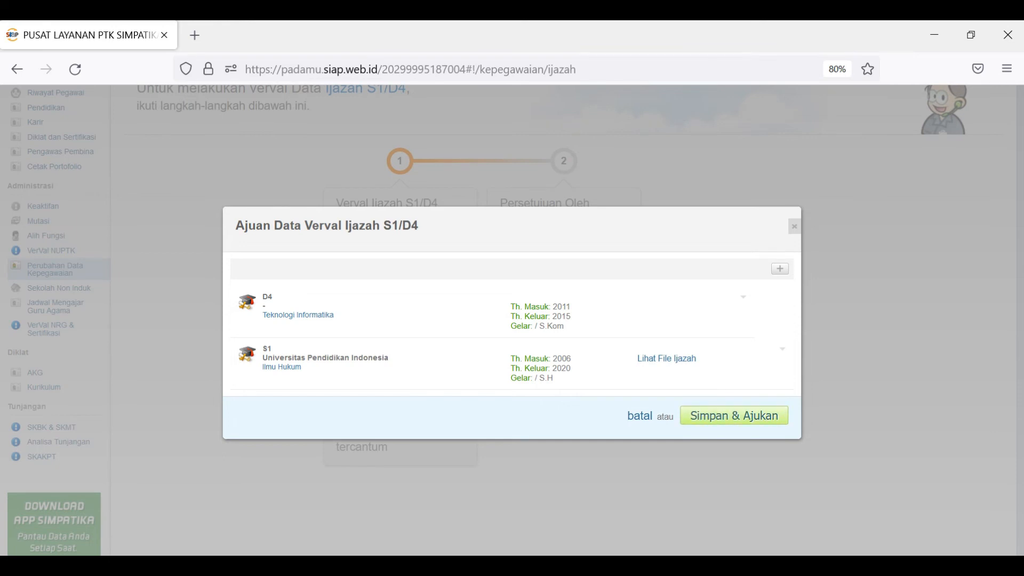
{"action": "left_click", "coordinate": [733, 416]}
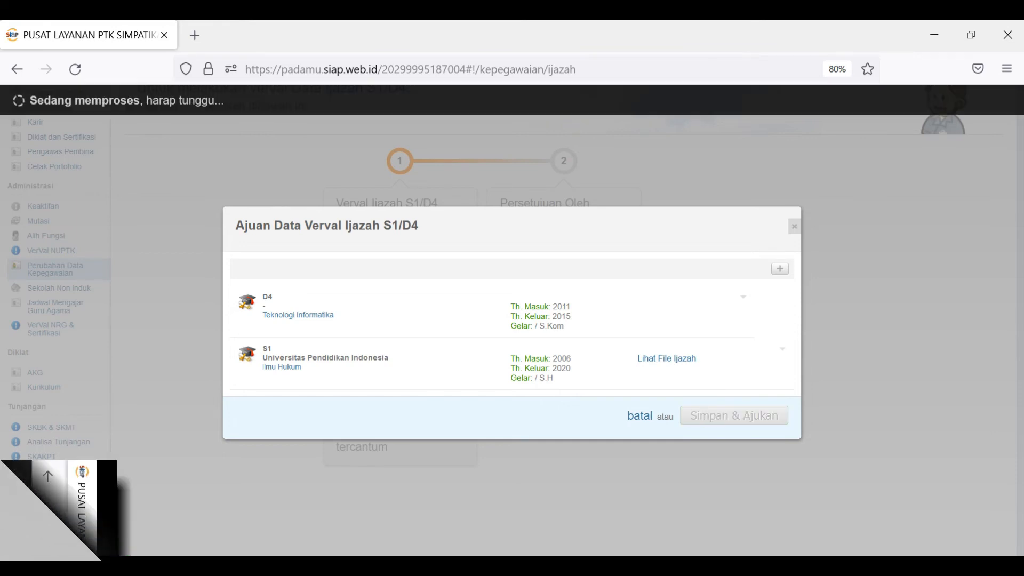